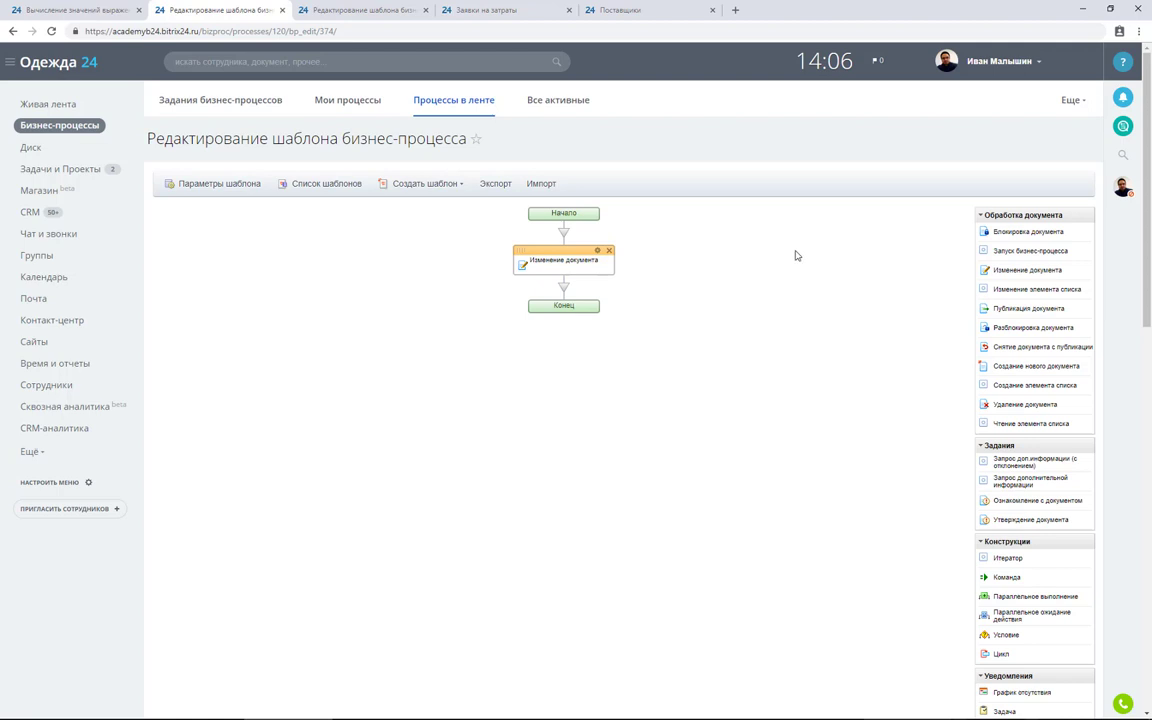
Step: Open the settings of the Изменение документа action and copy the merge function's example expression from the helpdesk article
left_click(598, 252)
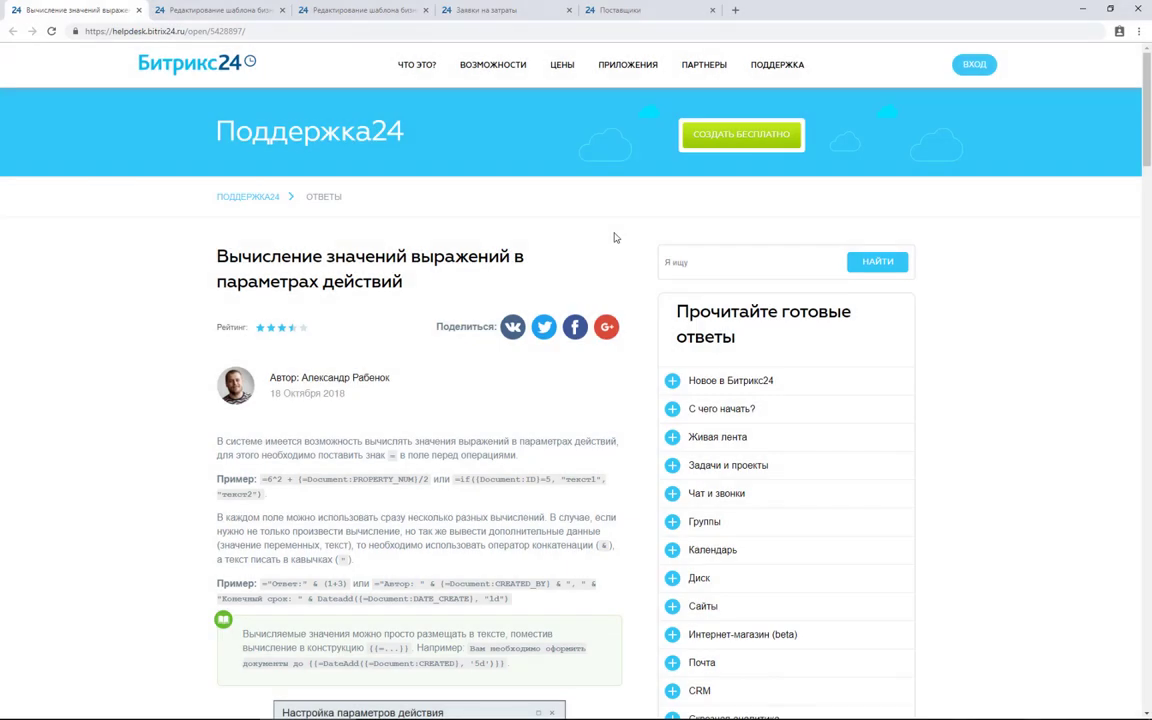
scroll(540, 419, "down", 15)
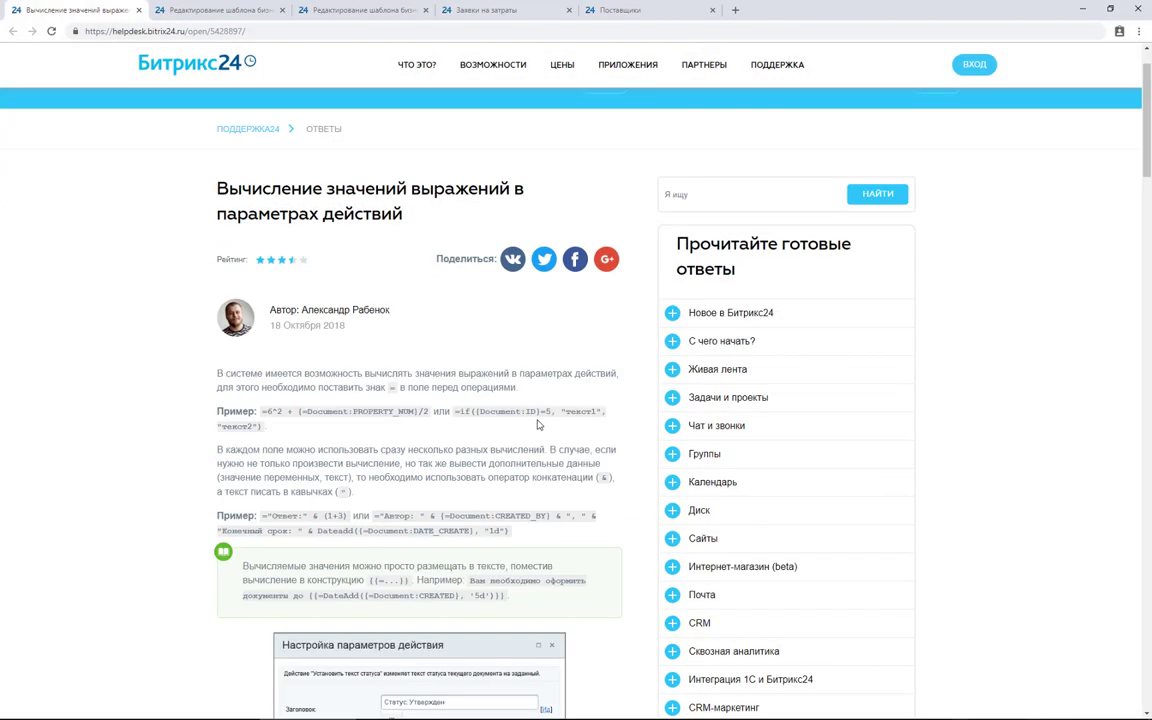
scroll(537, 425, "down", 5)
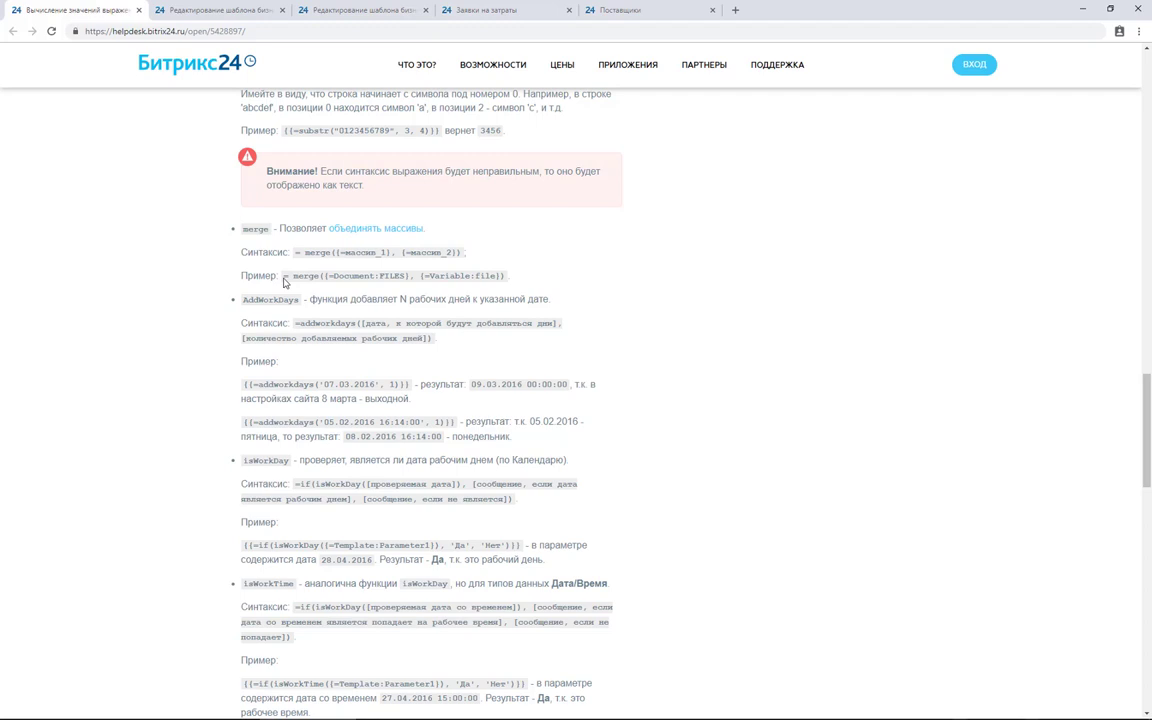
left_click_drag(283, 281, 506, 278)
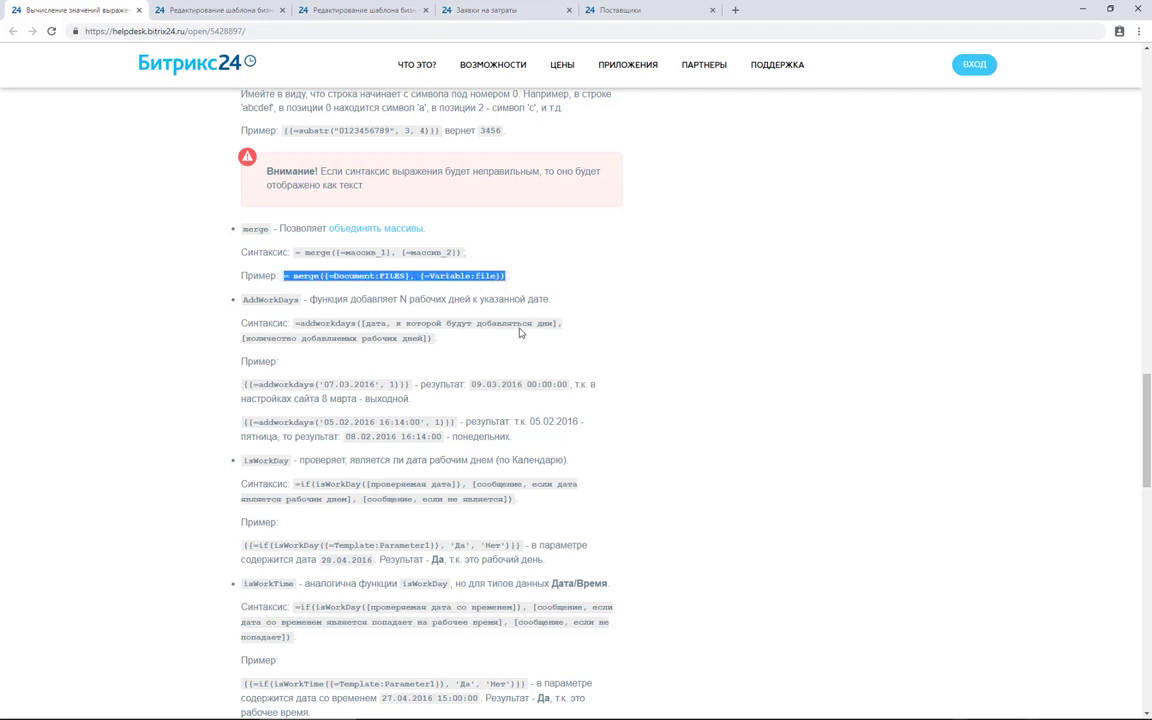
key("ctrl+Tab")
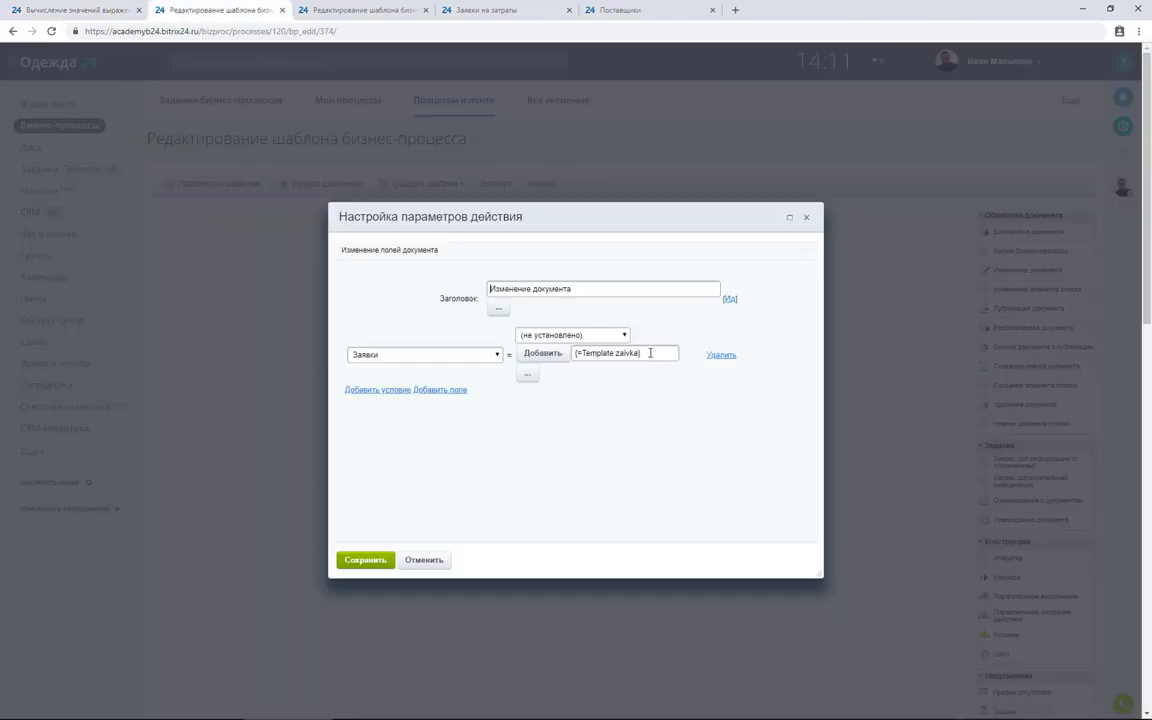
Step: Insert the document field Заявки after {=Template:zaivka} in the value of the Заявки field
left_click_drag(678, 354, 573, 354)
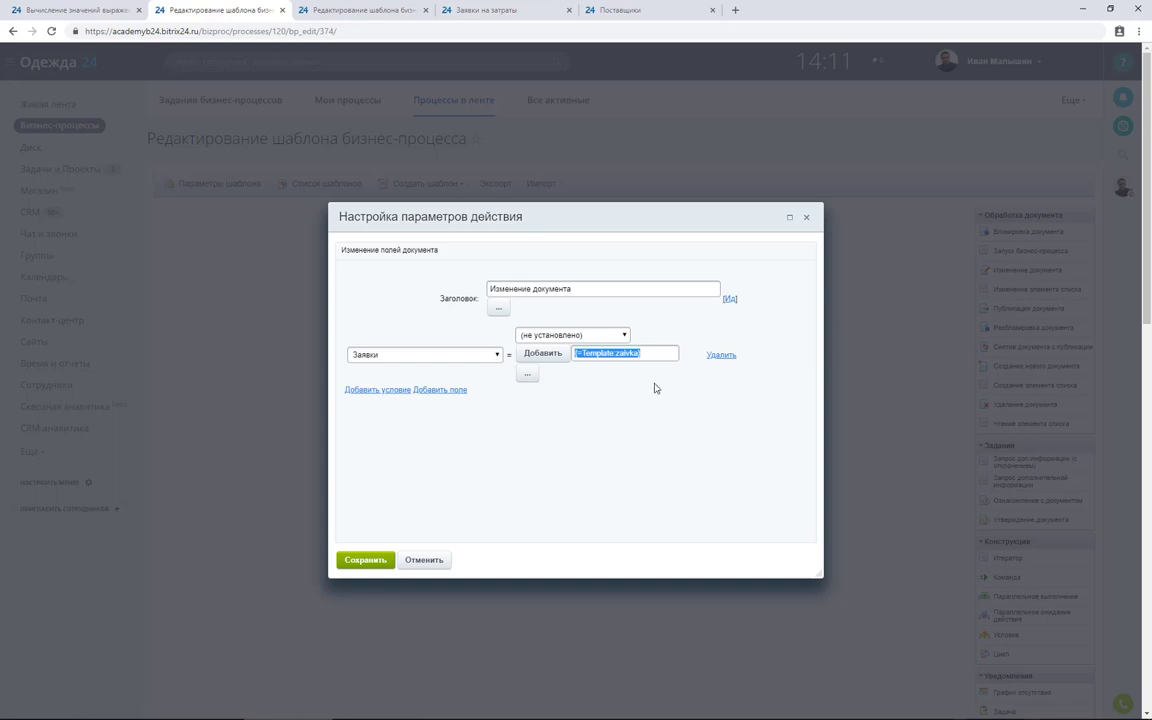
left_click(588, 350)
left_click_drag(653, 355, 555, 352)
left_click(650, 355)
left_click(528, 378)
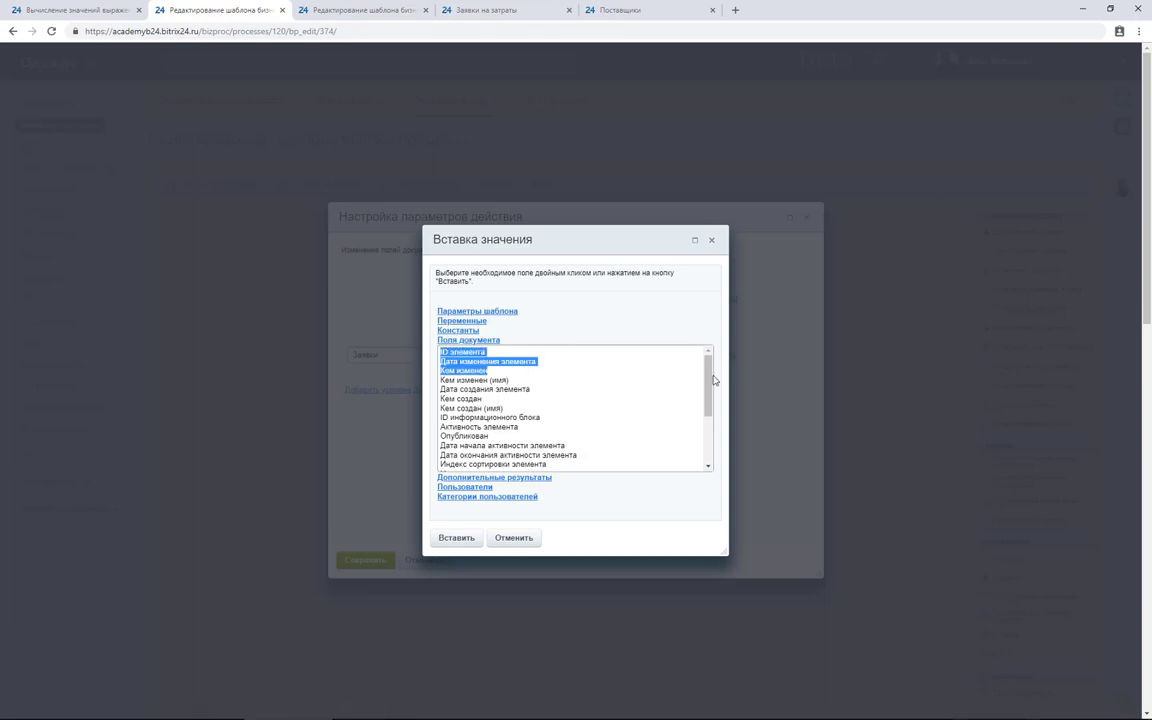
left_click_drag(703, 385, 720, 445)
left_click(460, 465)
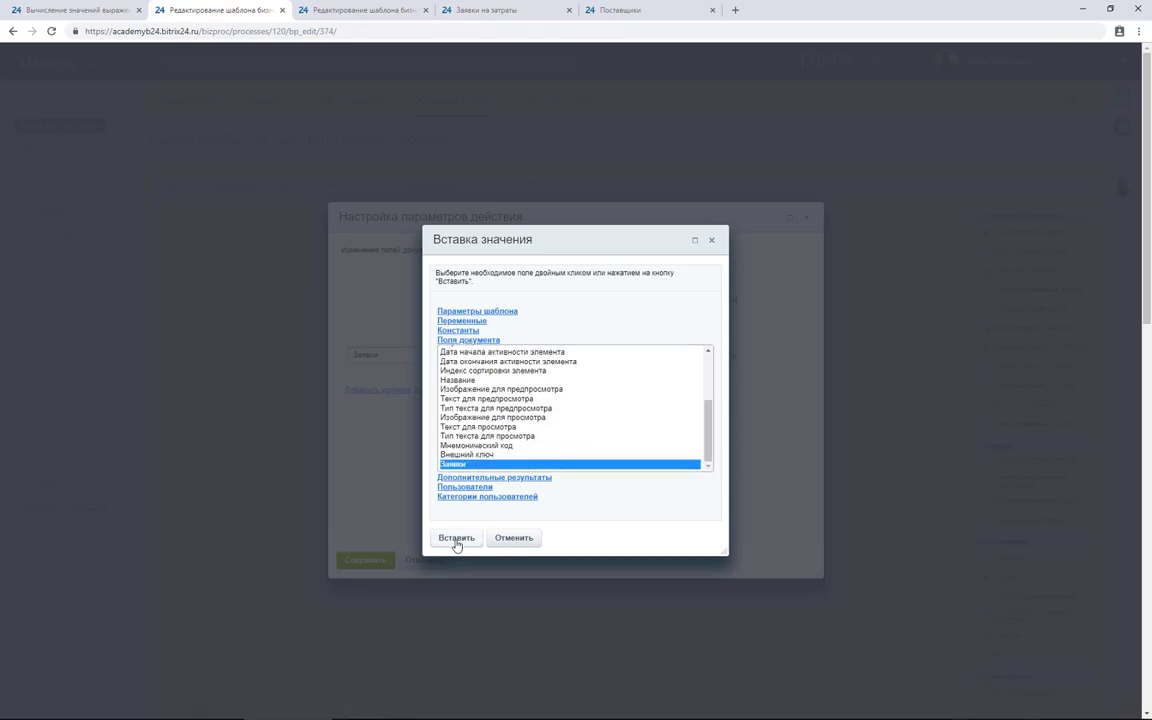
left_click(456, 538)
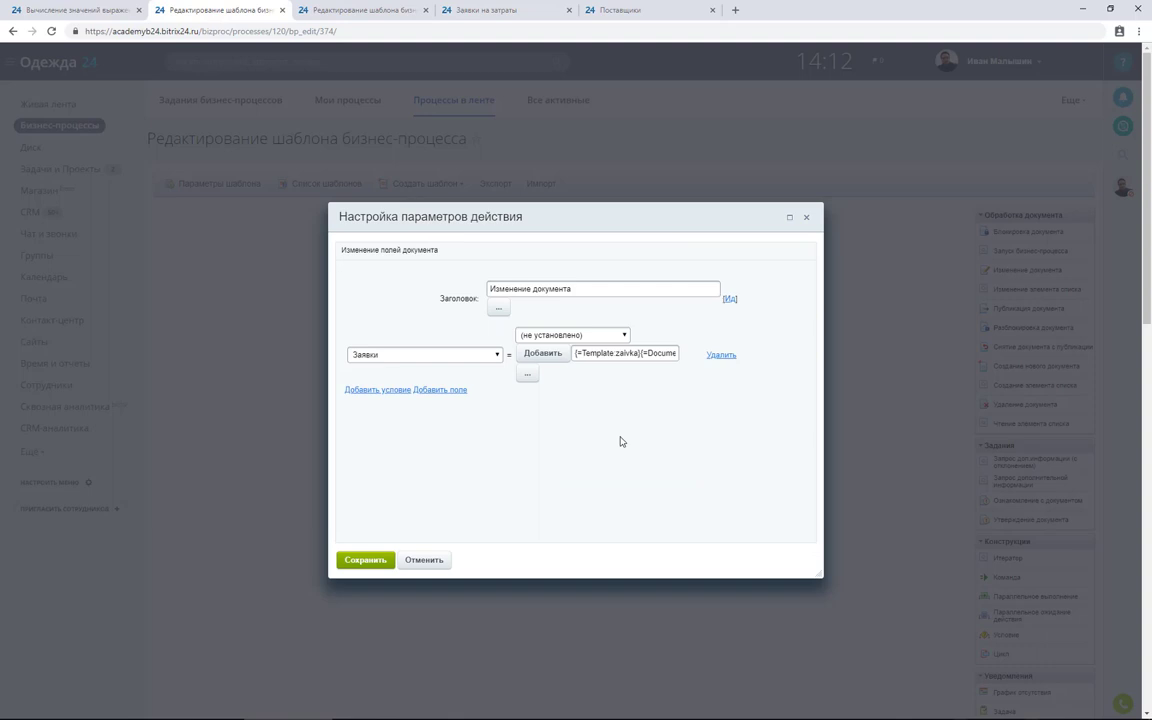
Step: Switch to Notepad and replace {=Document:FILES} in the merge expression with {=Document:PROPERTY_ZAYAVKI}
key("alt+Tab")
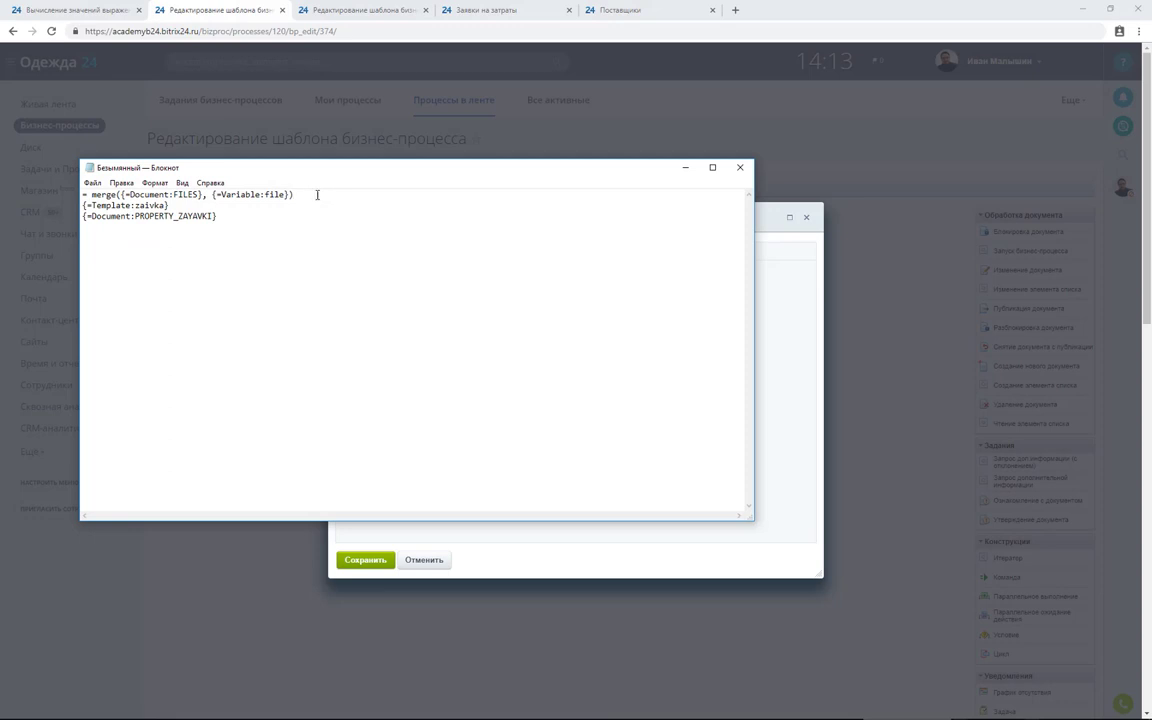
left_click_drag(319, 193, 69, 178)
left_click(184, 215)
left_click_drag(205, 194, 118, 193)
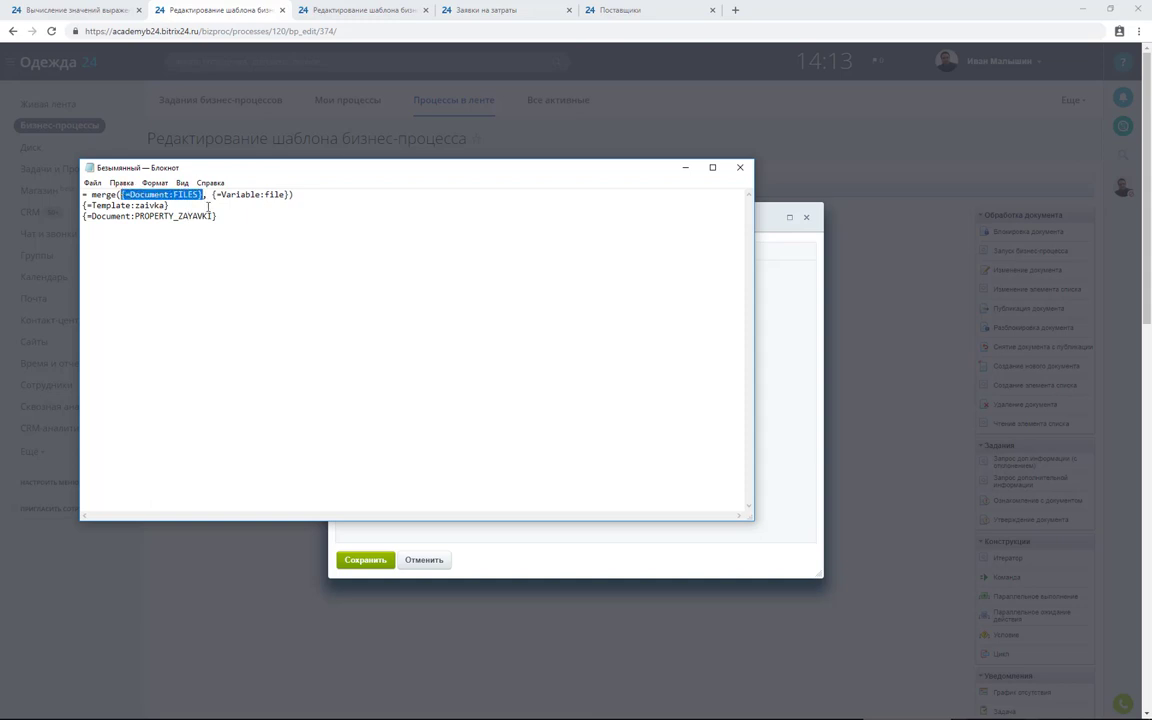
left_click_drag(291, 194, 213, 197)
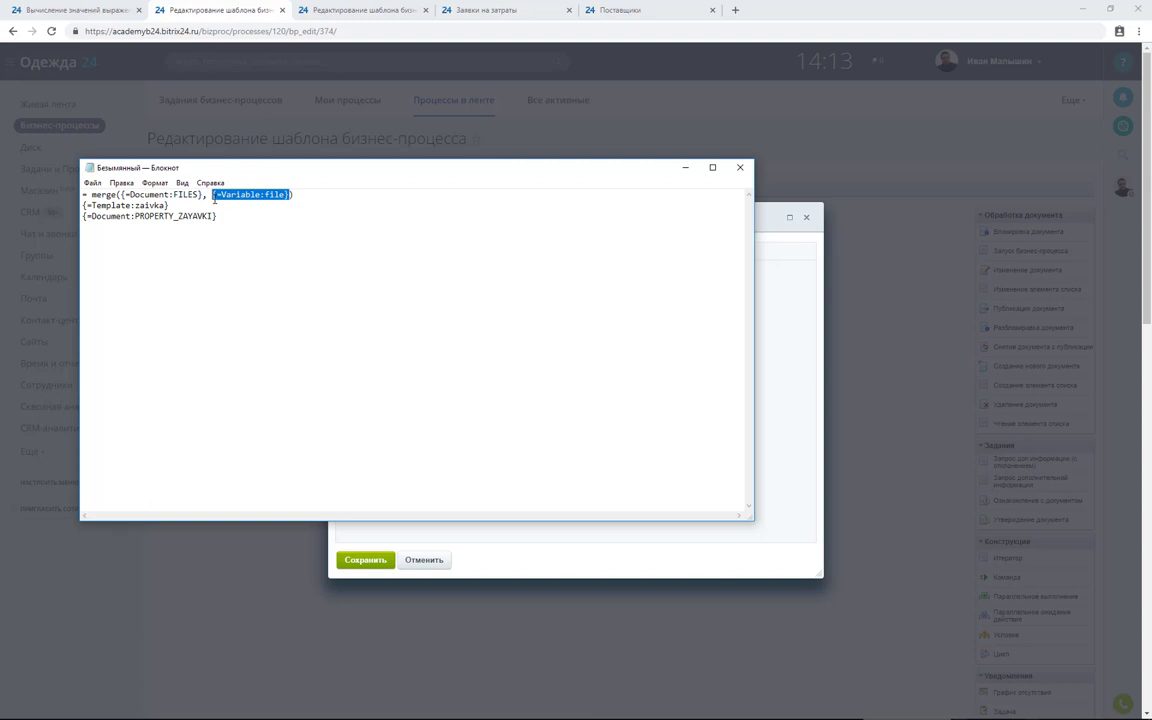
left_click(237, 237)
left_click_drag(219, 216, 76, 222)
key("ctrl+c")
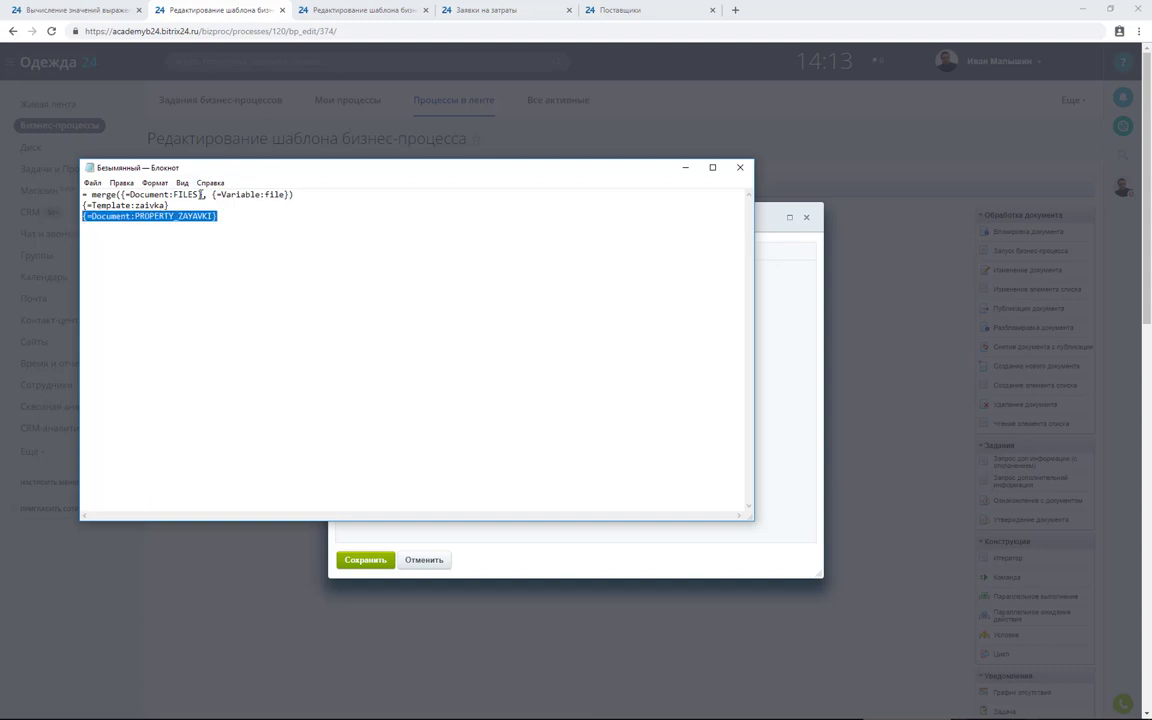
left_click_drag(204, 196, 110, 172)
key("ctrl+v")
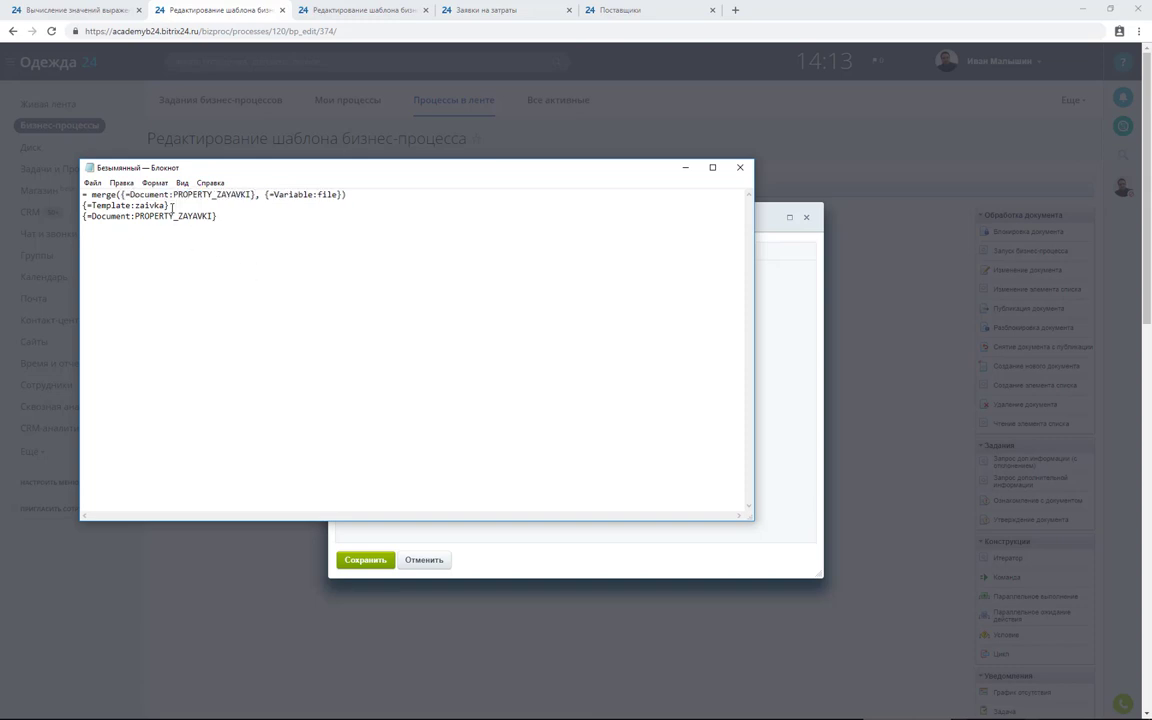
Step: Replace {=Variable:file} in the merge expression with {=Template:zaivka}
left_click_drag(170, 205, 49, 205)
key("ctrl+c")
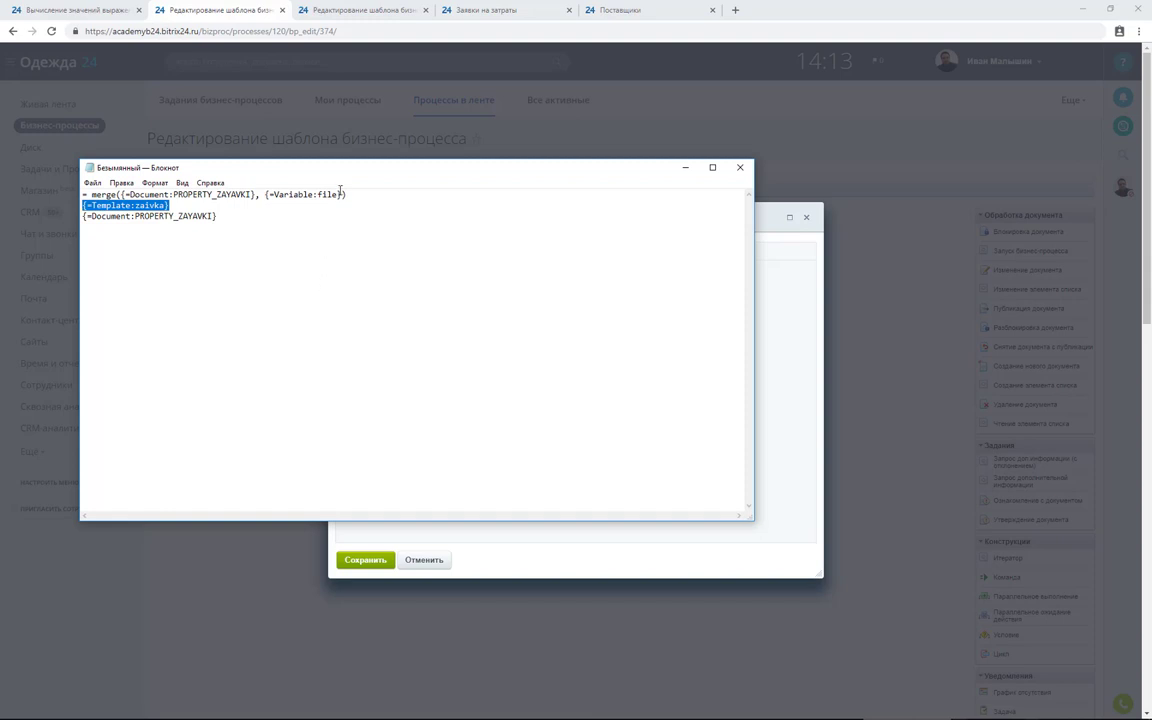
left_click_drag(343, 194, 265, 194)
key("ctrl+v")
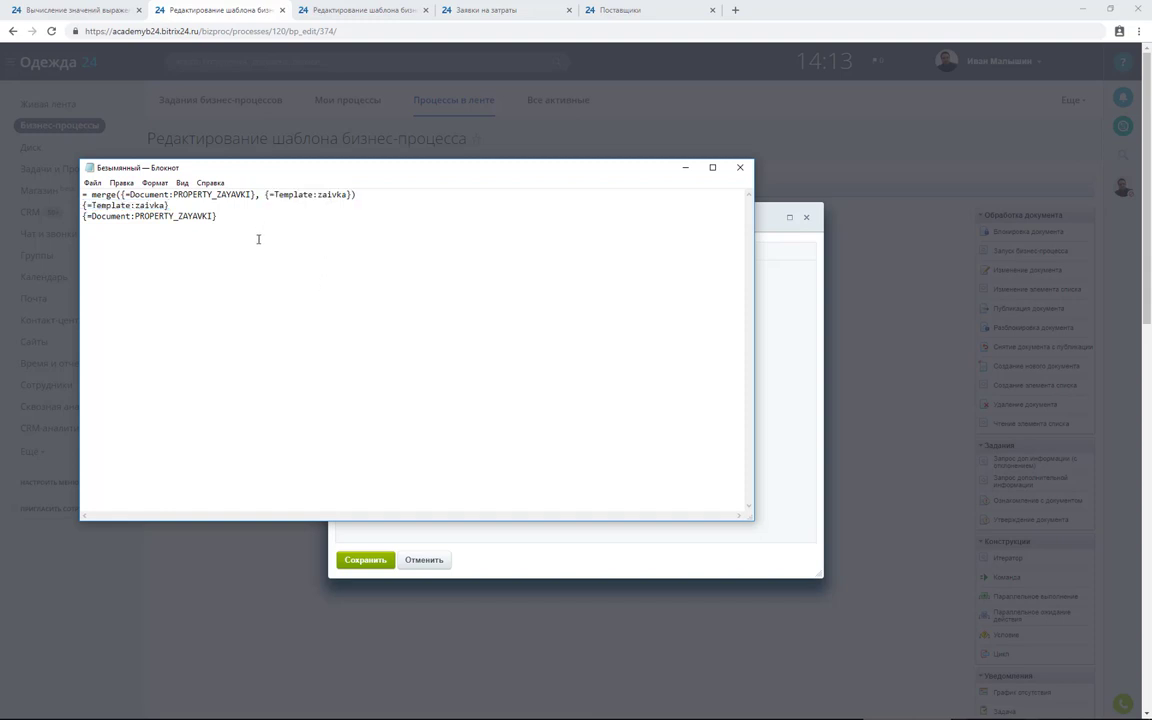
Step: Delete the two leftover lines below the merge expression
left_click(260, 239)
key("shift+Up")
key("shift+Home")
key("BackSpace")
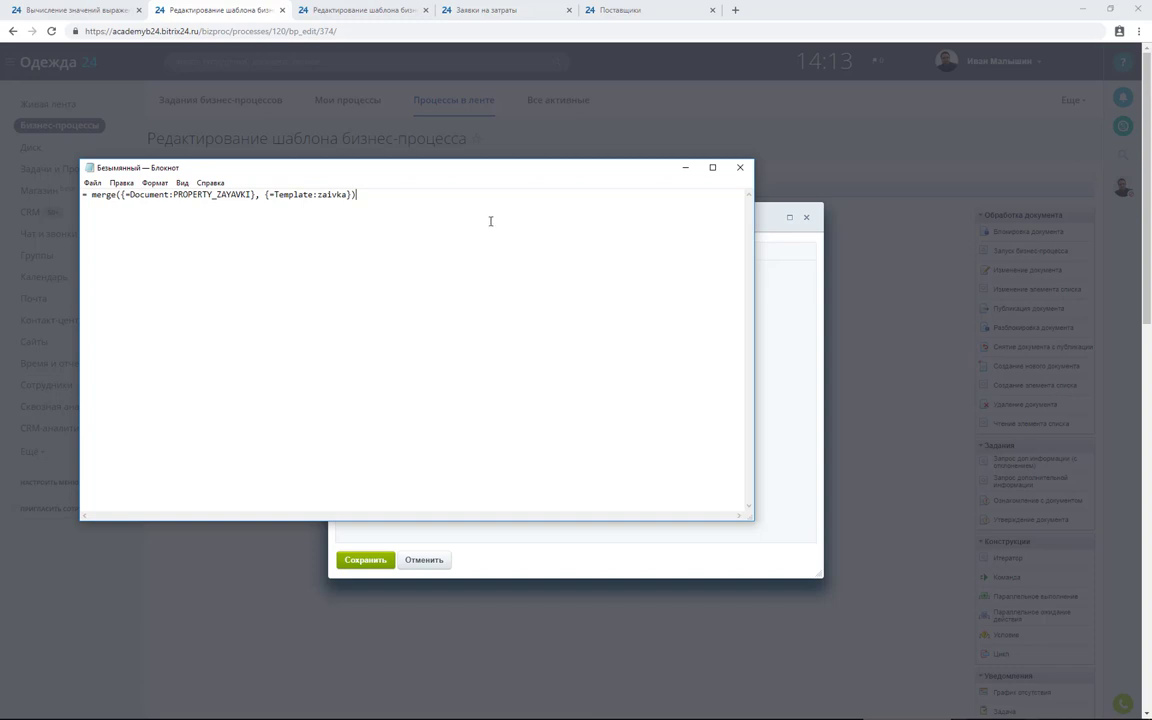
Step: Set the action's Заявки value to = merge({=Document:PROPERTY_ZAYAVKI}, {=Template:zaivka}) in Bitrix24, and save the action and the template
key("ctrl+a")
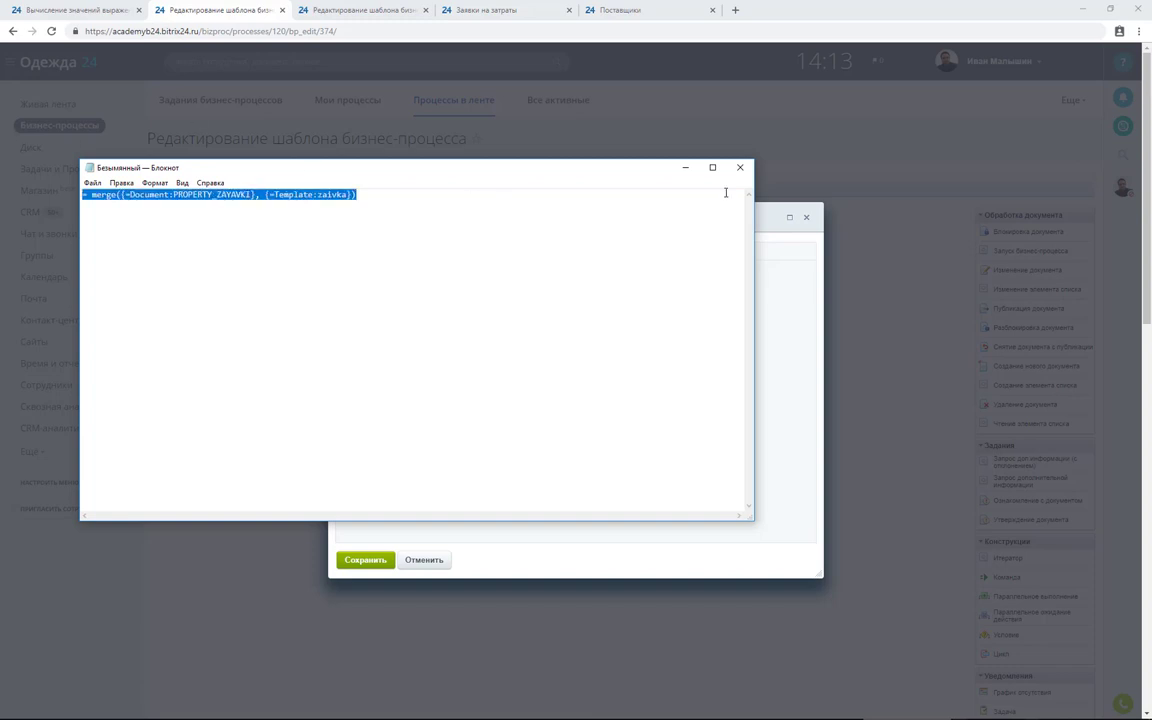
left_click(685, 167)
key("BackSpace")
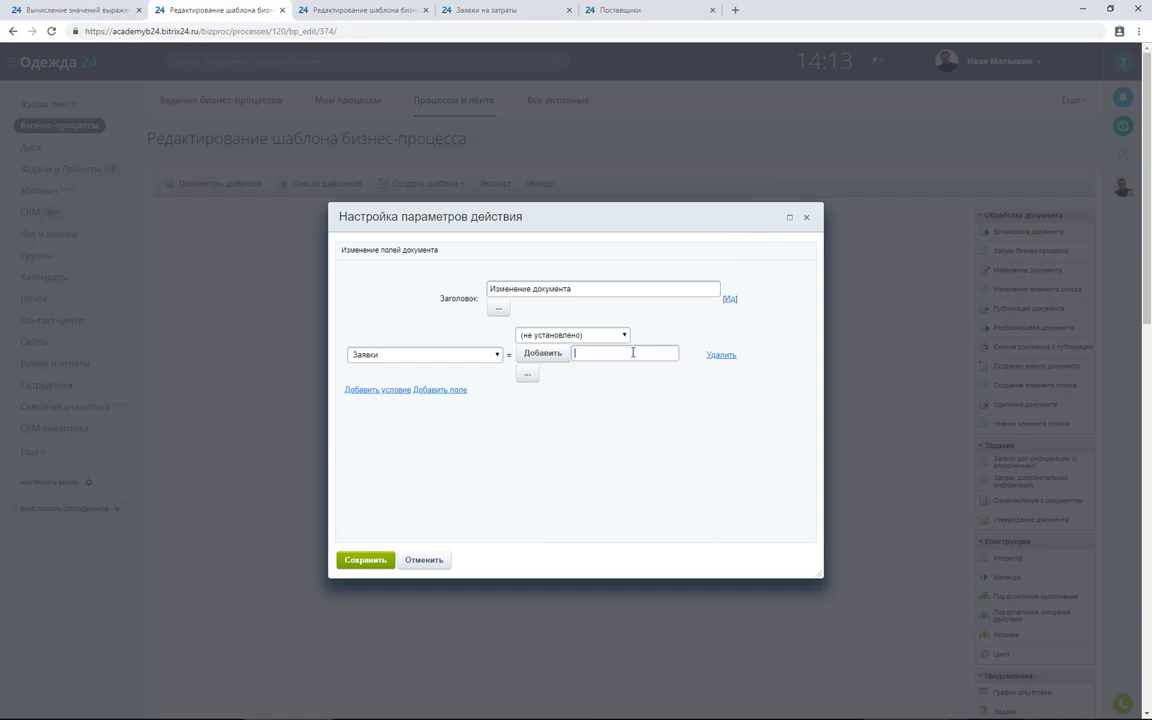
key("ctrl+v")
left_click(368, 559)
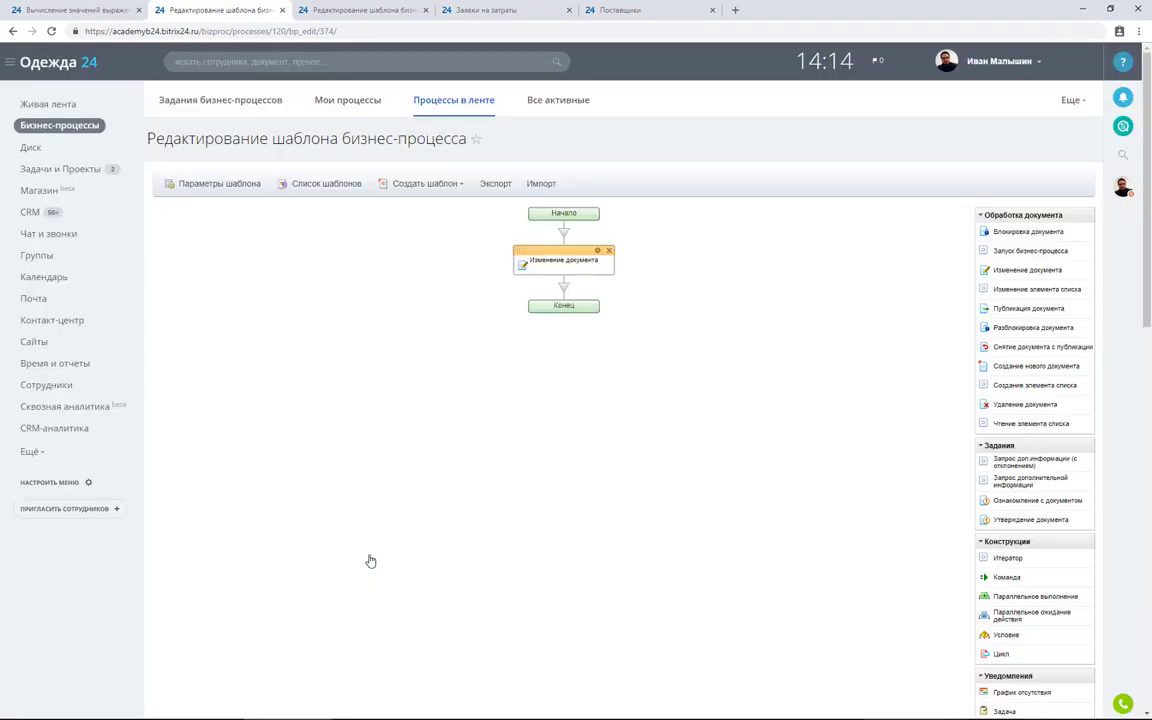
scroll(370, 561, "down", 10)
left_click(228, 640)
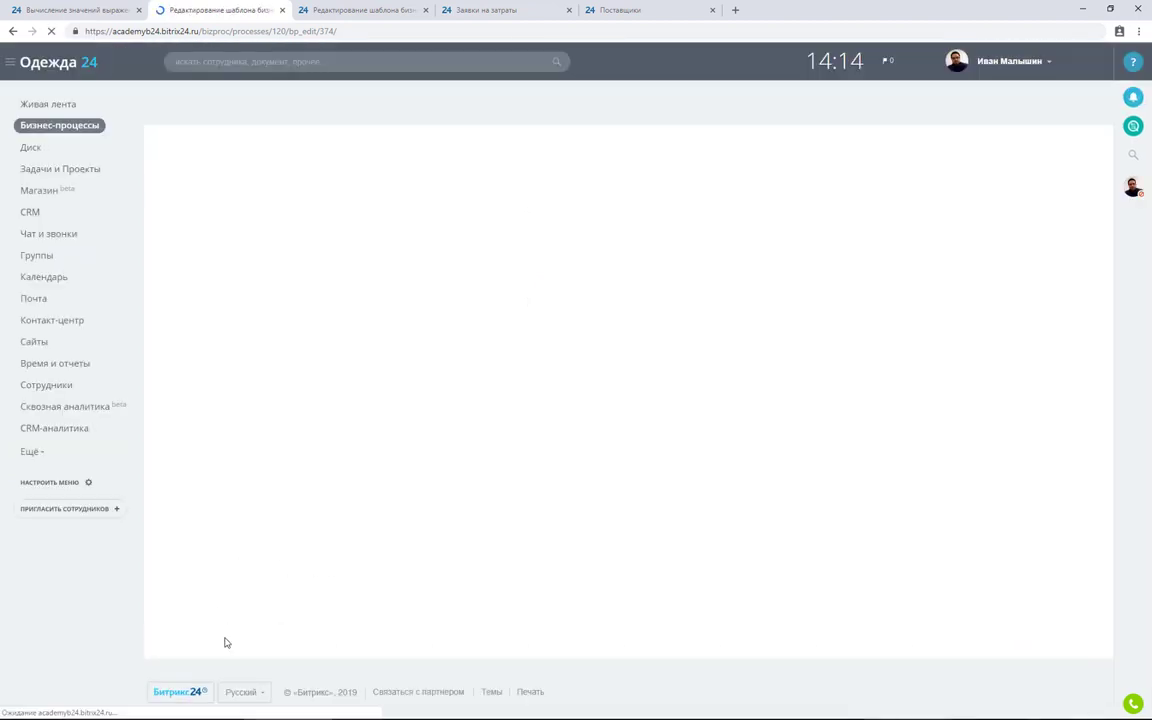
Step: Run the Установить поставщика business process for the expense request На новый стул! with ООО Мебель as the supplier
left_click(620, 12)
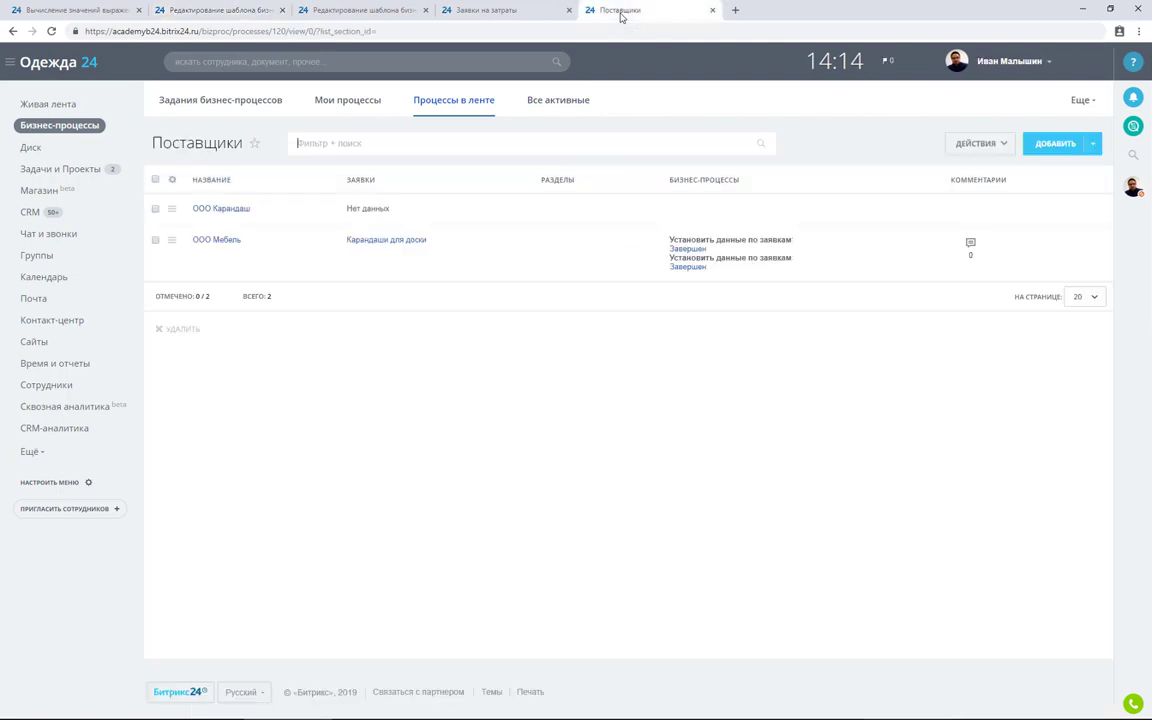
key("F5")
left_click(490, 10)
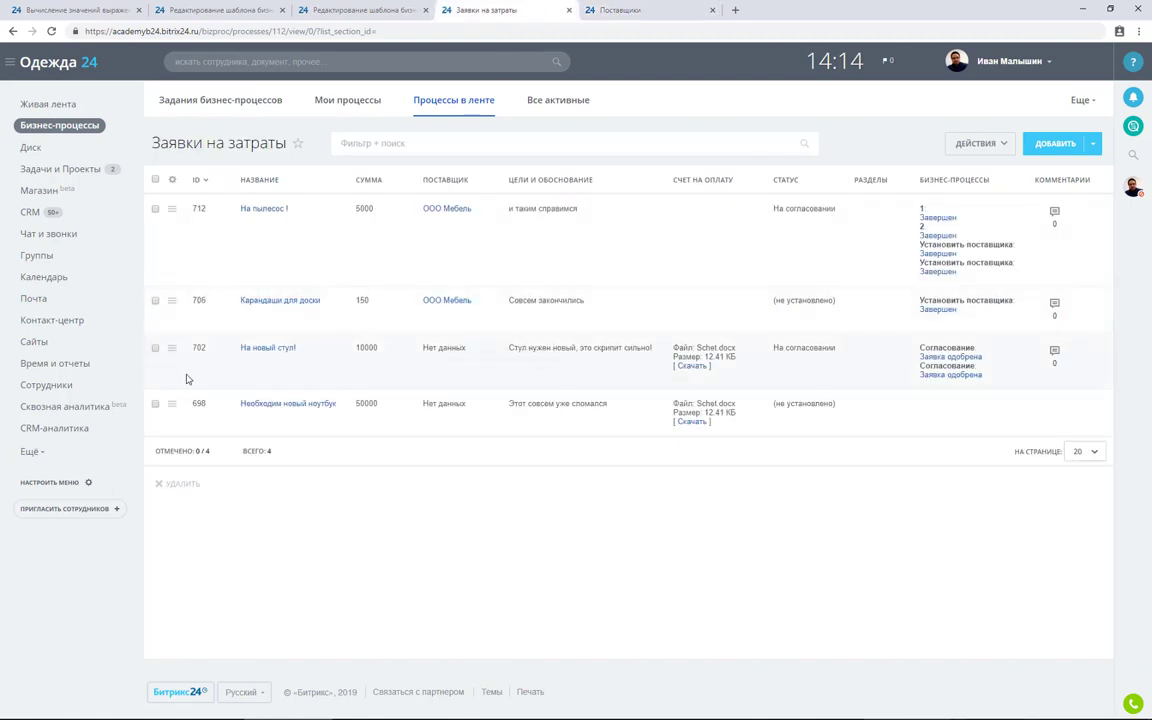
left_click(171, 348)
mouse_move(300, 391)
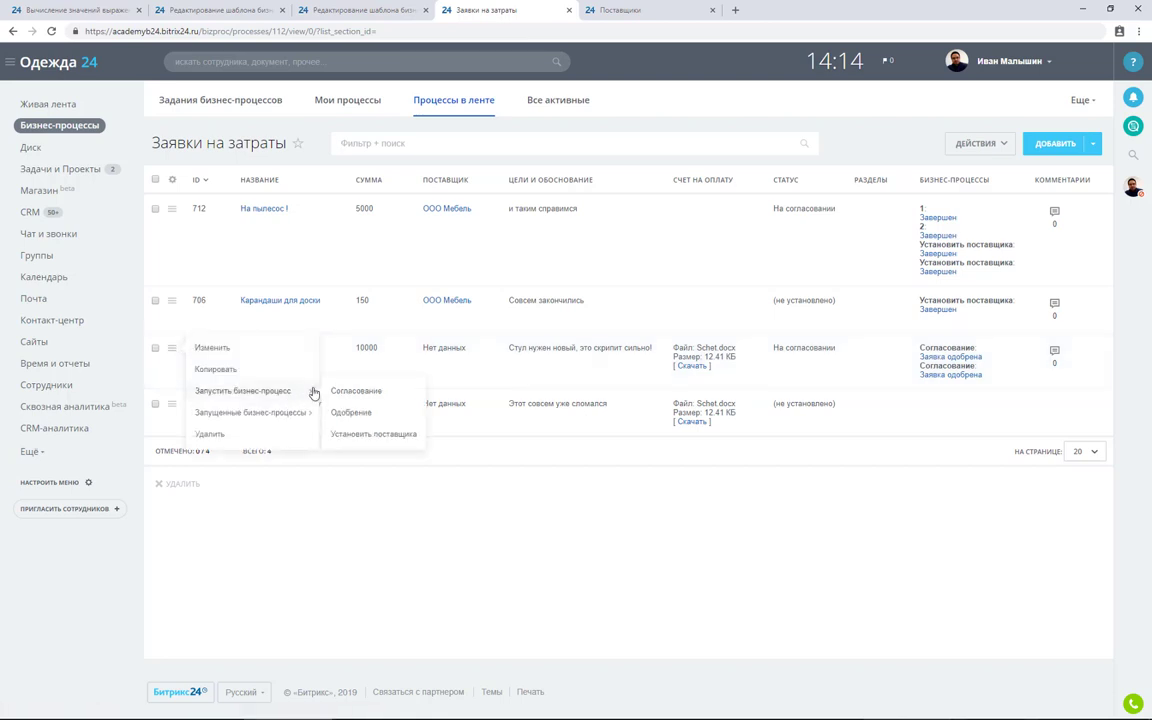
left_click(378, 436)
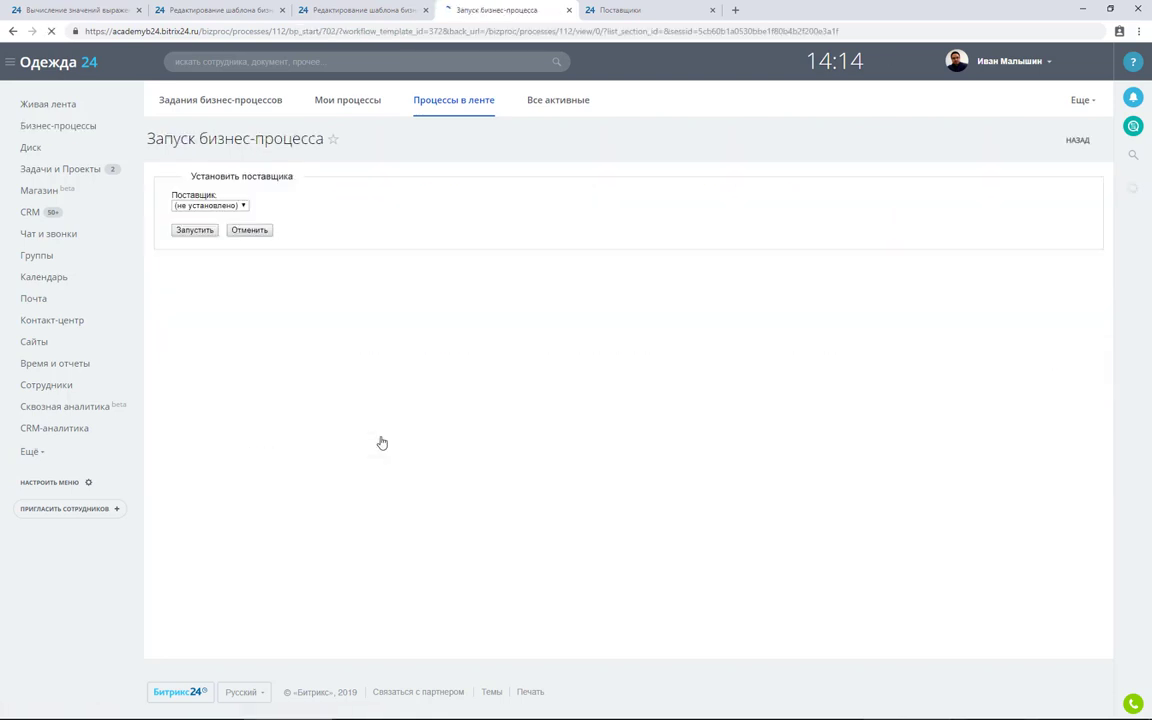
left_click(228, 205)
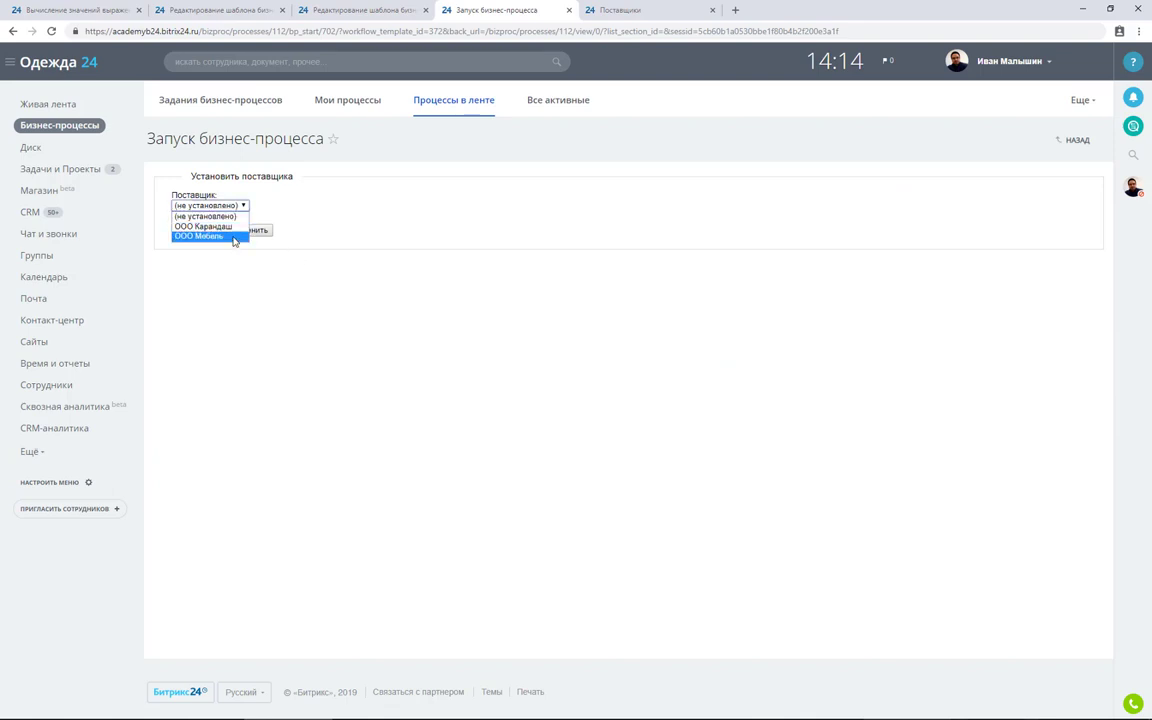
left_click(233, 238)
left_click(193, 236)
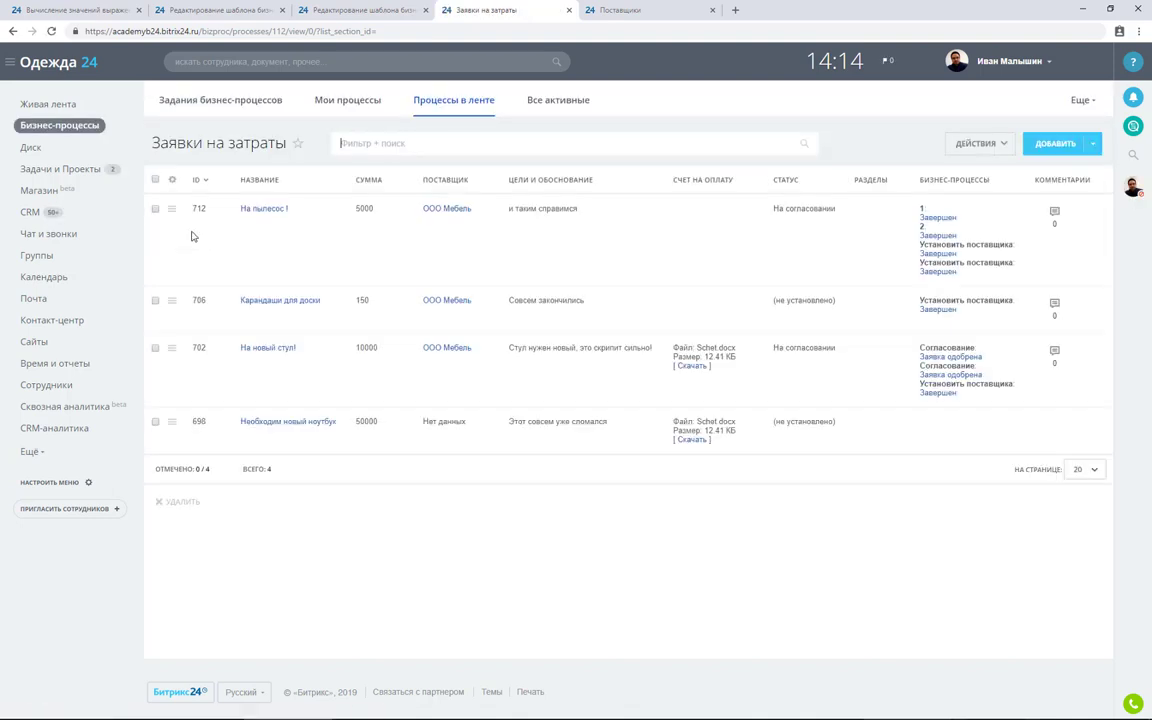
Step: Reload the Поставщики list to check the requests linked to ООО Мебель
left_click(602, 13)
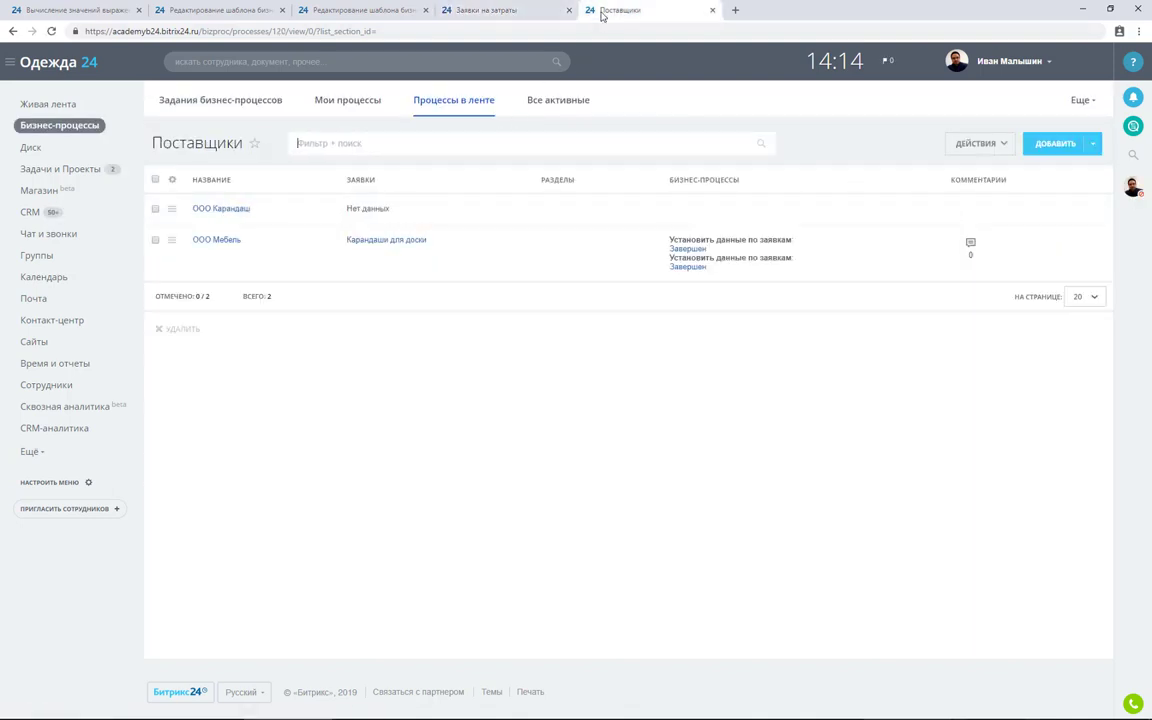
key("F5")
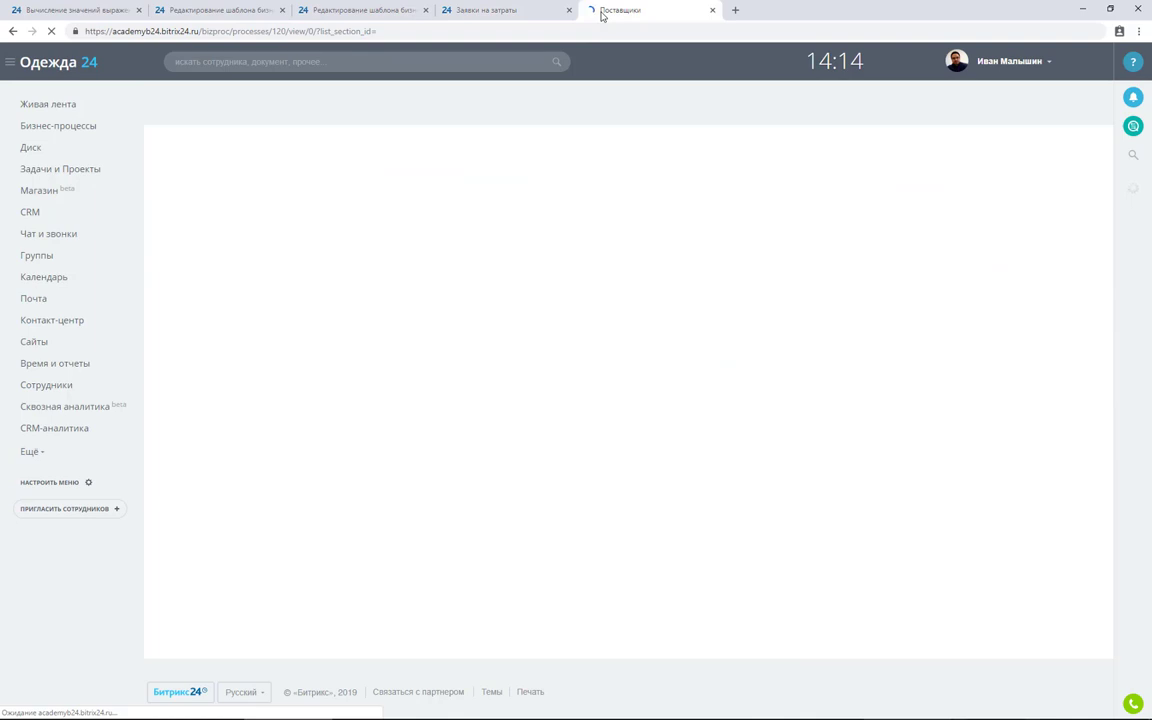